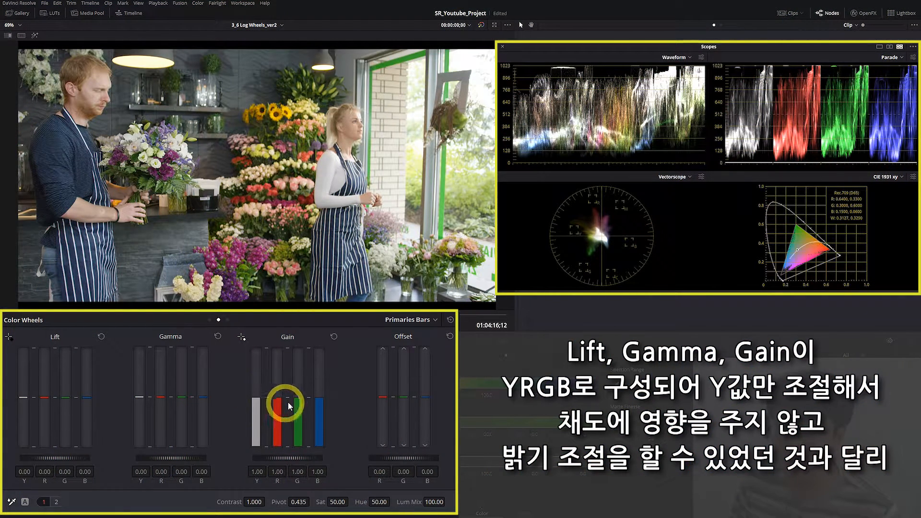
Try adjusting the flower shop shot's Gain luma level and its Log Highlight level.
mouse_move(259, 397)
left_mouse_down()
mouse_move(245, 391)
mouse_move(256, 400)
mouse_move(255, 392)
left_mouse_up()
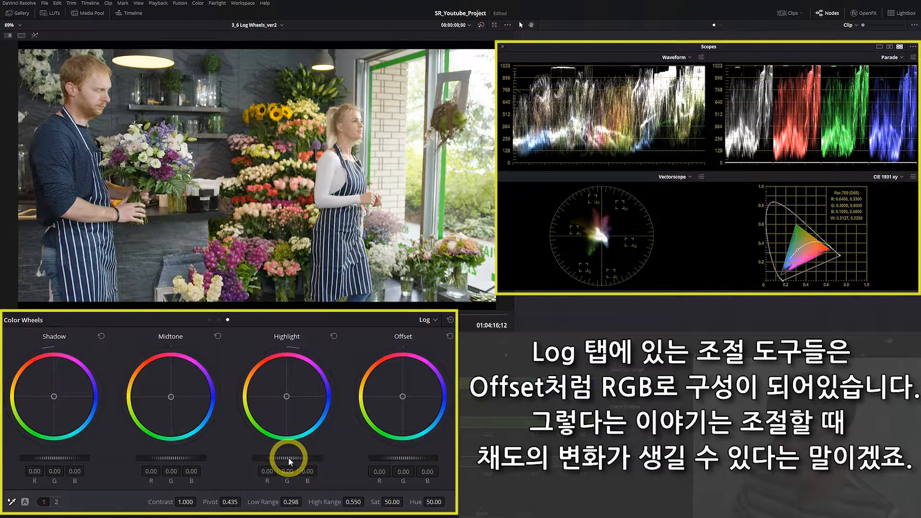
mouse_move(288, 457)
left_mouse_down()
mouse_move(353, 458)
mouse_move(286, 457)
left_mouse_up()
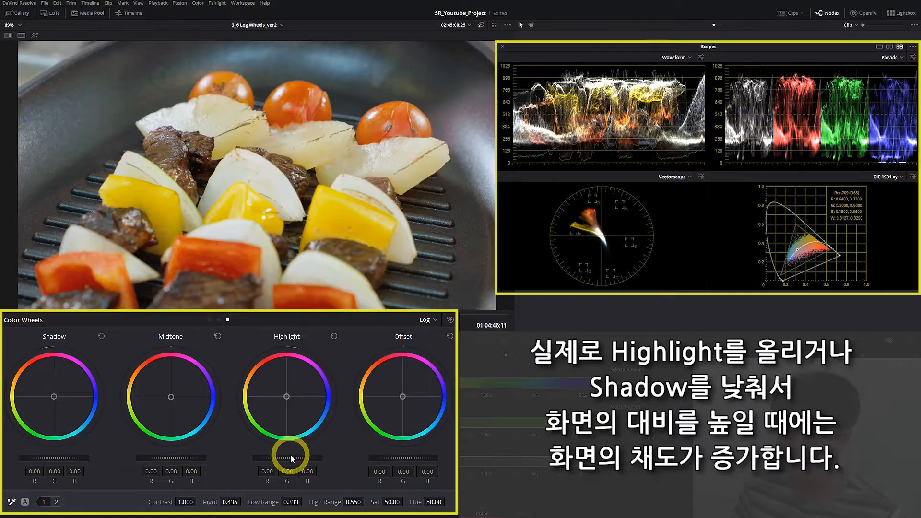
Try increasing the skewer shot's contrast by raising the Log Highlight to 0.17 and lowering the Shadow.
left_click_drag(291, 458, 323, 456)
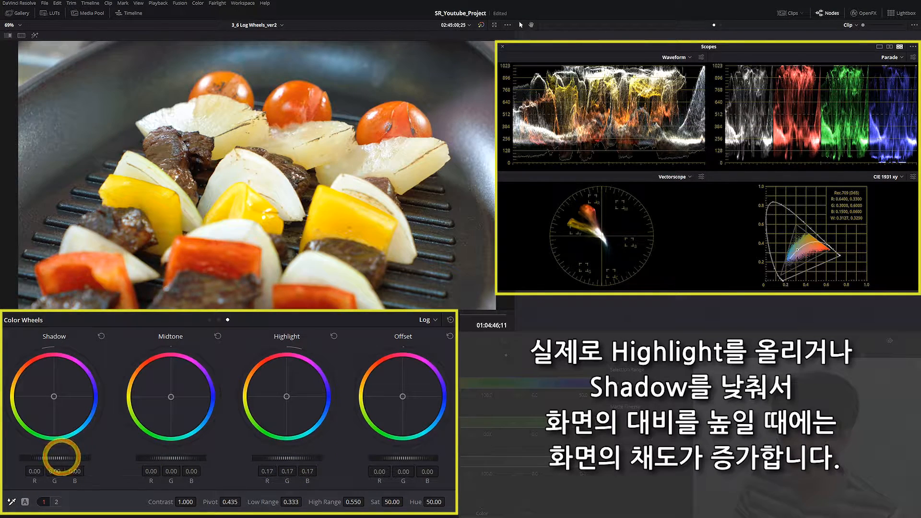
left_click_drag(60, 456, 12, 459)
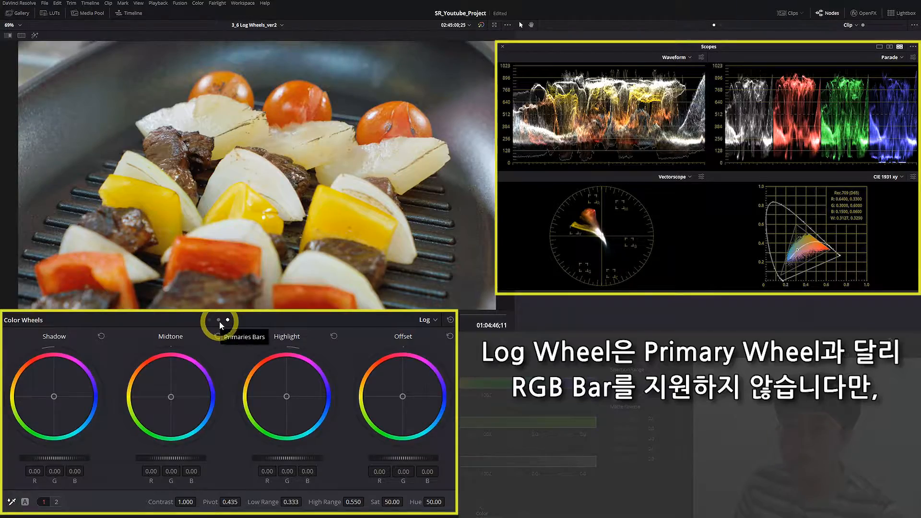
left_click(219, 319)
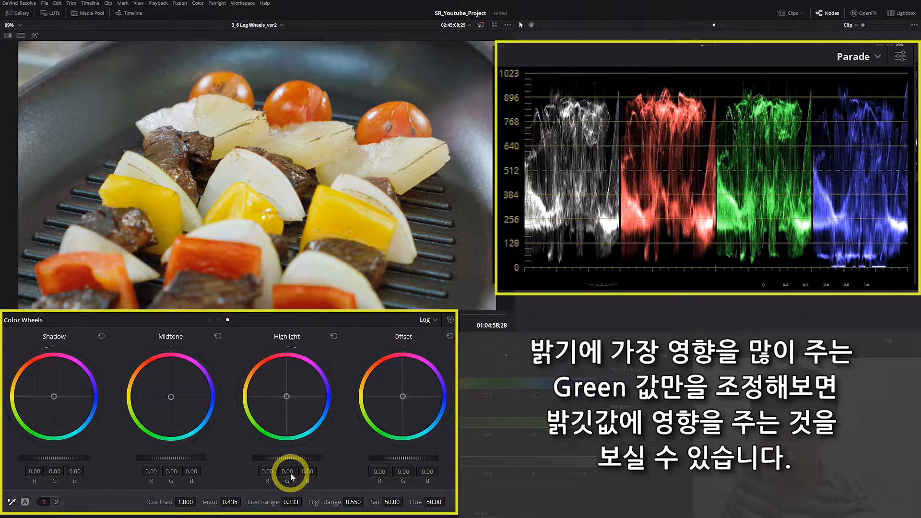
Try raising only the green value of the Highlight wheel to 0.27 and bring it back to zero.
scroll(291, 474, "up", 14)
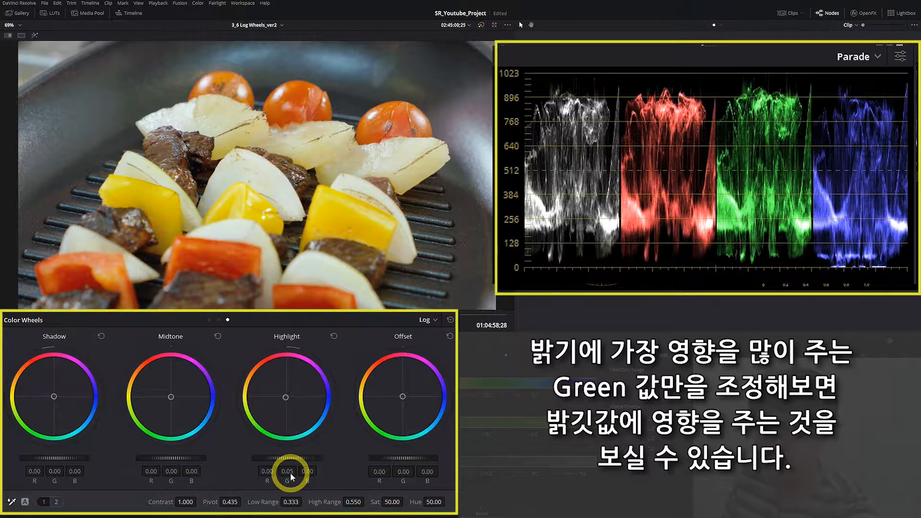
scroll(290, 473, "up", 20)
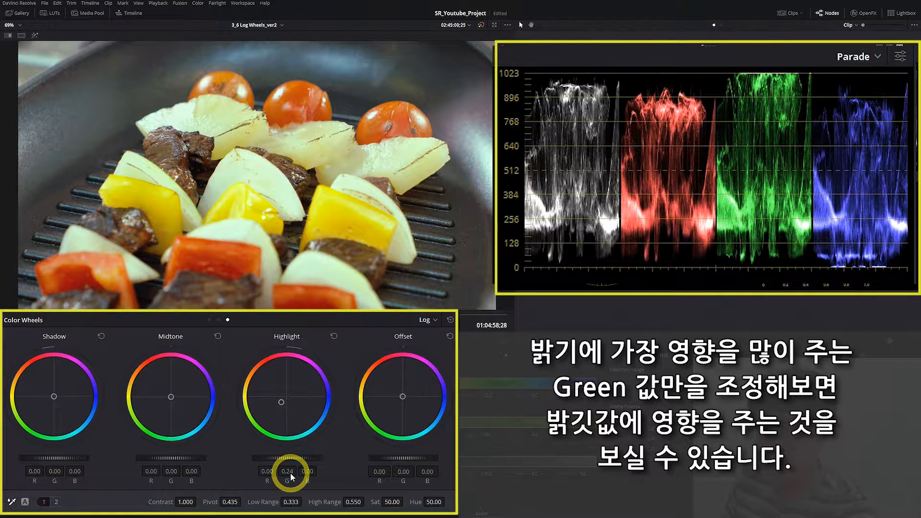
scroll(290, 473, "down", 13)
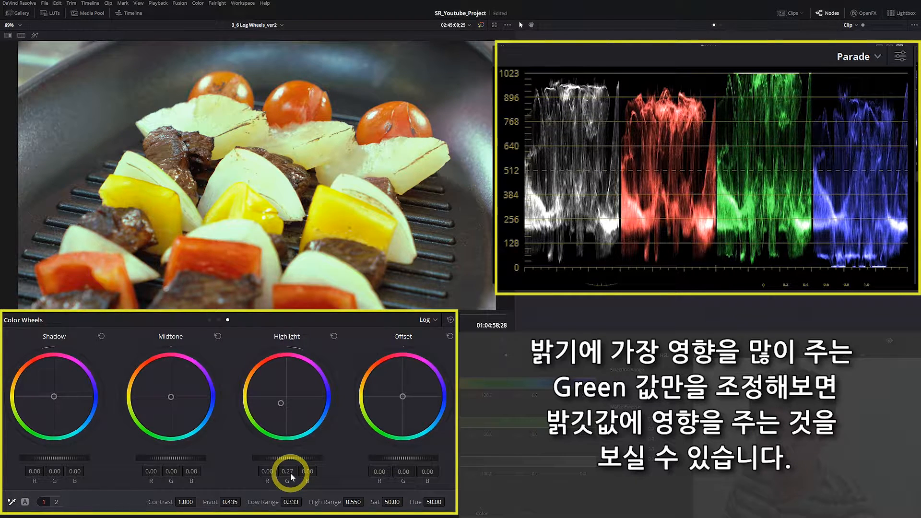
scroll(290, 473, "down", 13)
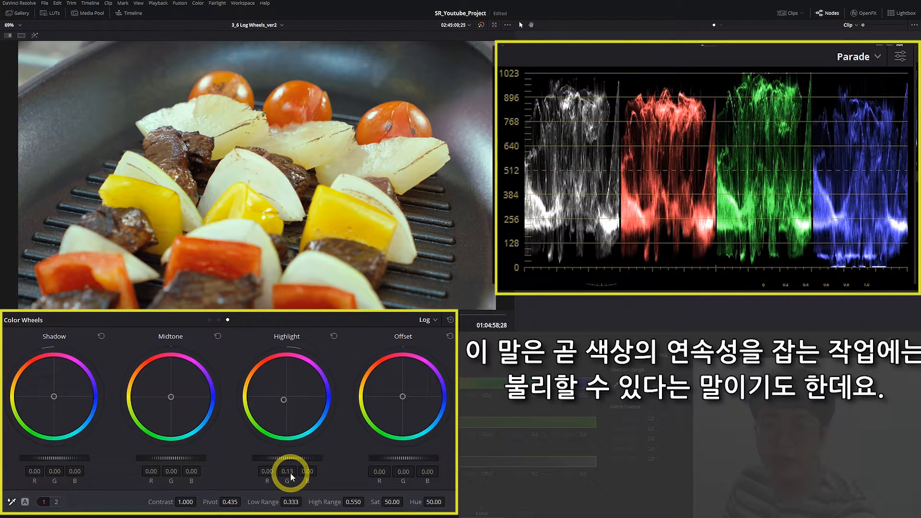
scroll(290, 473, "down", 17)
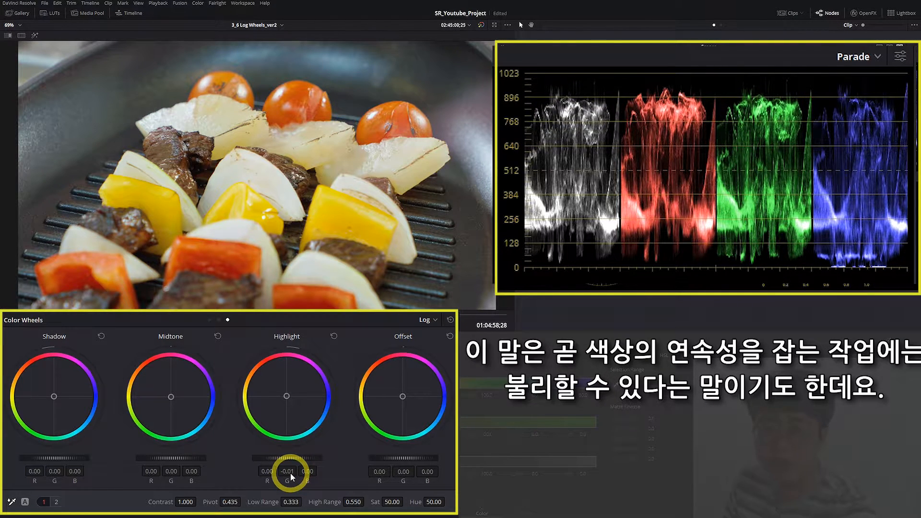
scroll(289, 473, "up", 8)
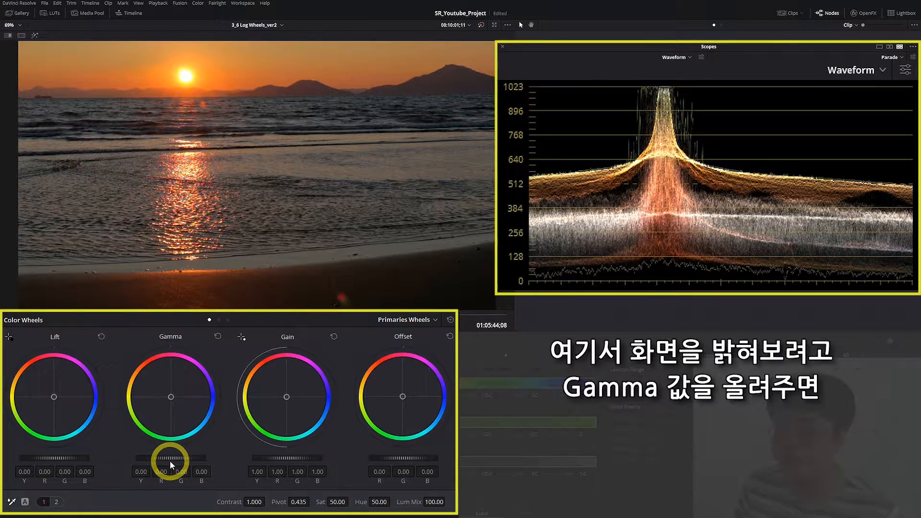
Try brightening the sunset beach shot by raising Gamma to 0.06, and reset the Gamma wheel.
left_click_drag(168, 459, 218, 460)
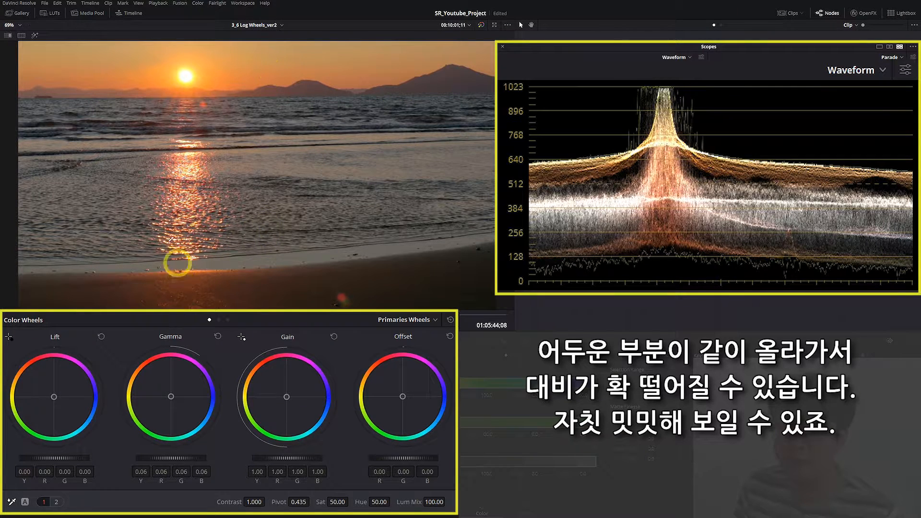
left_click(218, 336)
Brighten the sunset's bright areas and restrain the overexposed sun with High Range 0.800 and Highlight -0.57.
left_click_drag(268, 459, 289, 460)
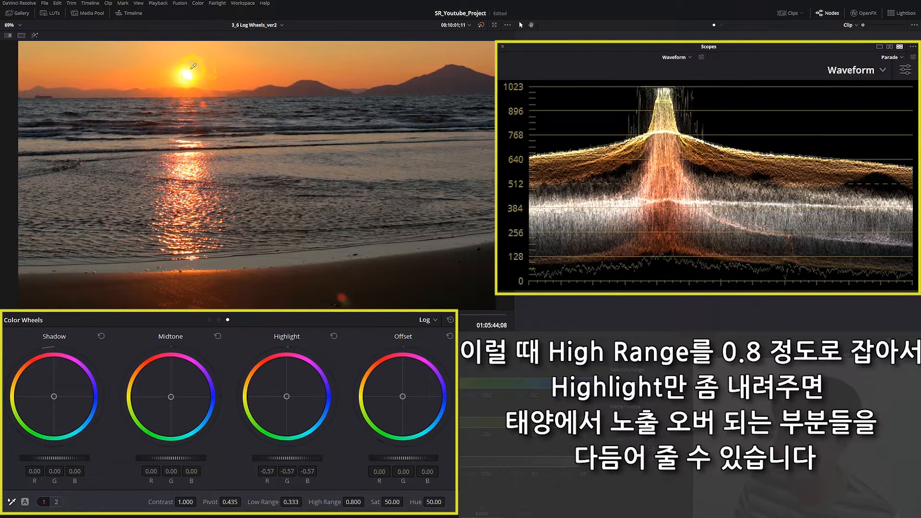
scroll(171, 169, "up", 5)
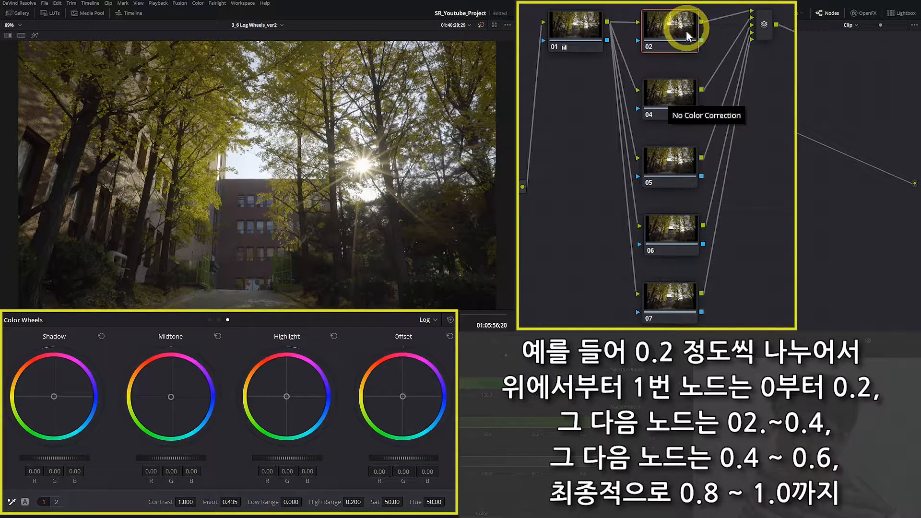
Review the Low Range and High Range values of parallel nodes 04 and 05 on the tree-lined building shot.
left_click(683, 96)
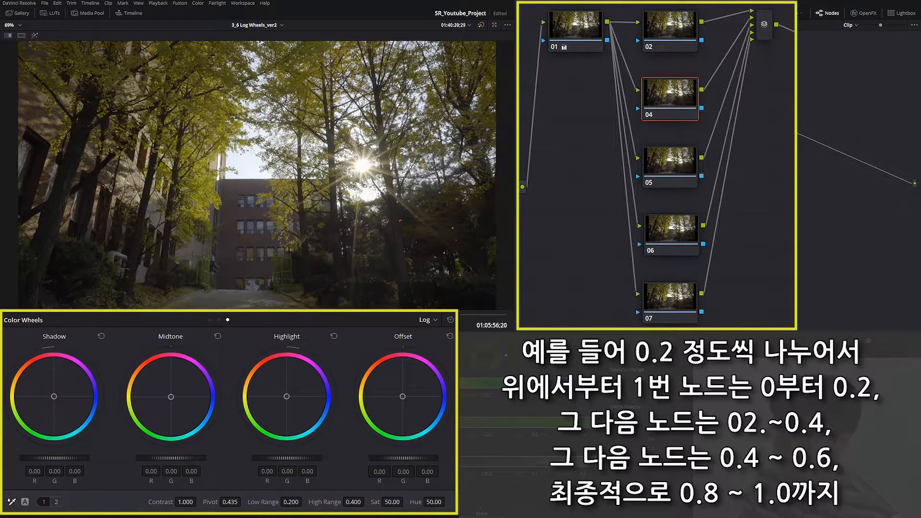
left_click(672, 173)
left_click_drag(286, 502, 353, 501)
Try adjusting the Midtone brightness of parallel node 07 within its 0.800 to 1.000 range, and reset it.
left_click(669, 291)
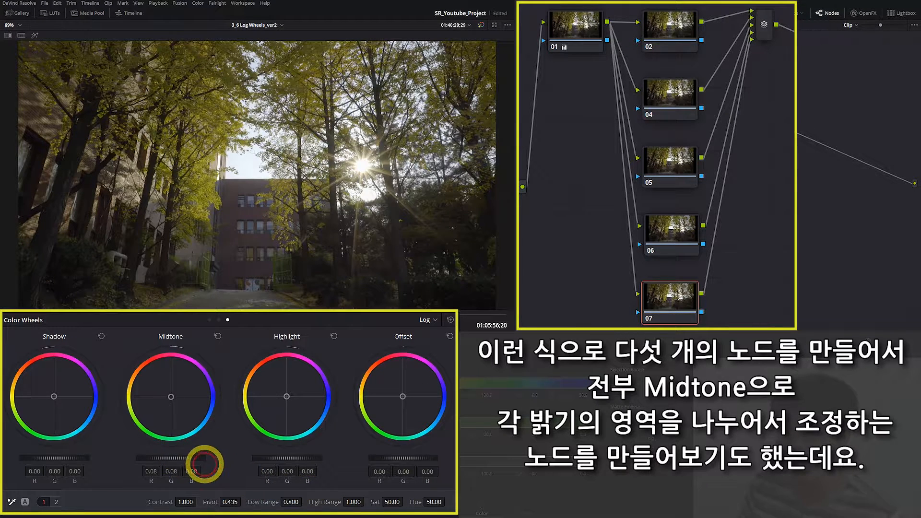
left_click_drag(195, 457, 185, 457)
left_click(217, 336)
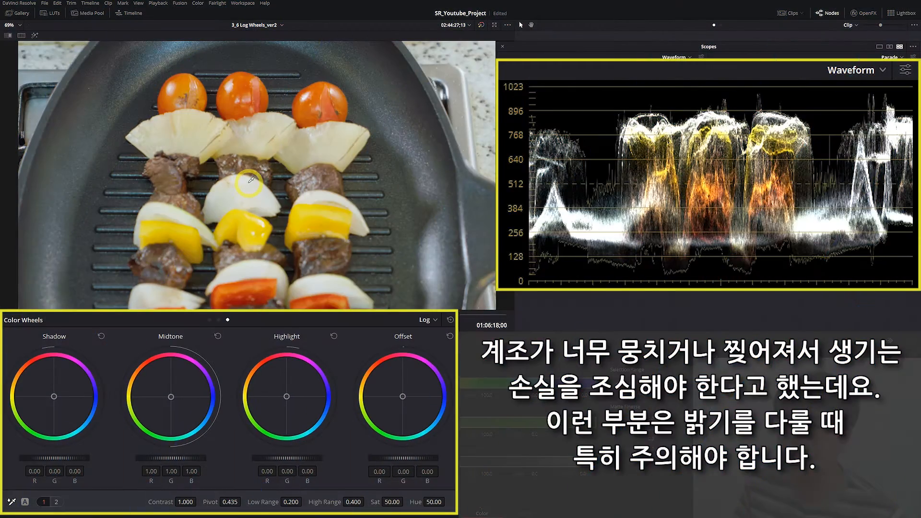
Compare the skewer shot with and without the 1.00 Midtone correction, examining tonal breakup on the waveform.
key("ctrl+d")
key("ctrl+d")
key("ctrl+d")
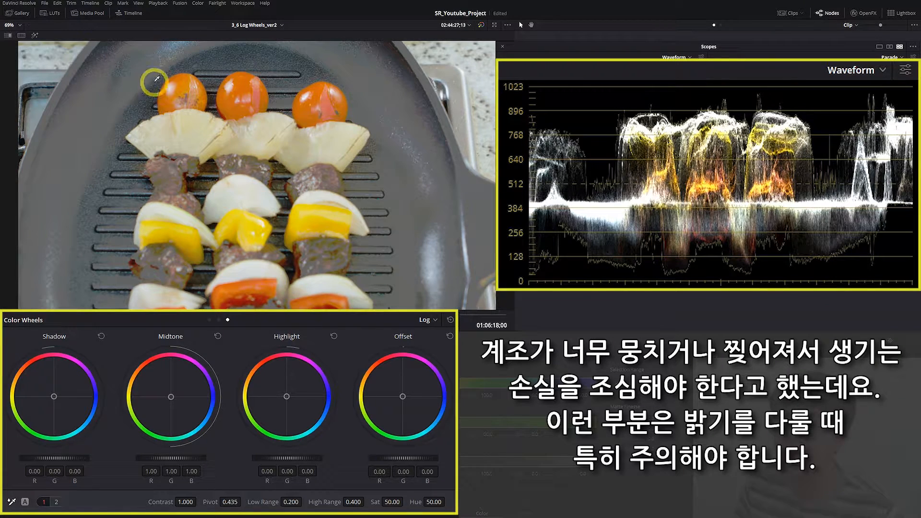
key("ctrl+d")
key("ctrl+d")
key("ctrl+d")
key("ctrl+d")
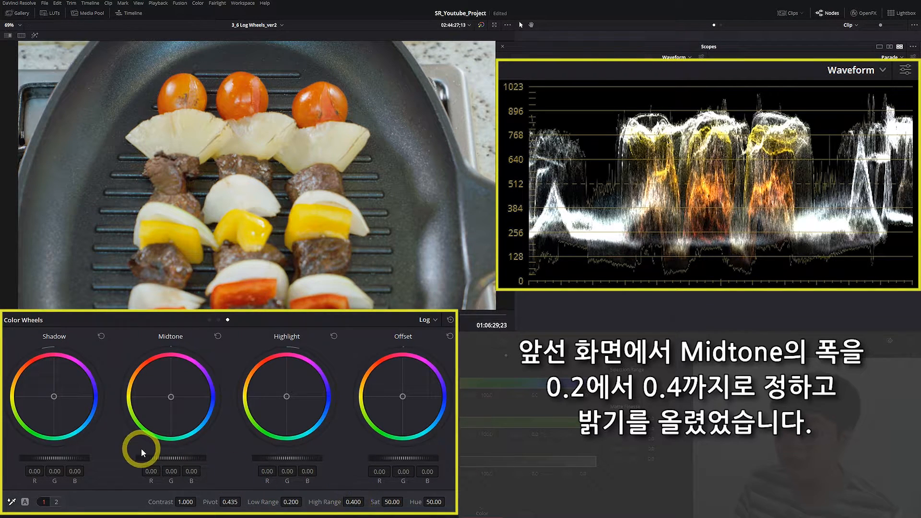
Vary the Midtone brightness and rotate the Midtone colour balance of the skewer shot within the 0.200 to 0.400 range.
left_click_drag(162, 459, 92, 301)
left_click_drag(182, 458, 168, 413)
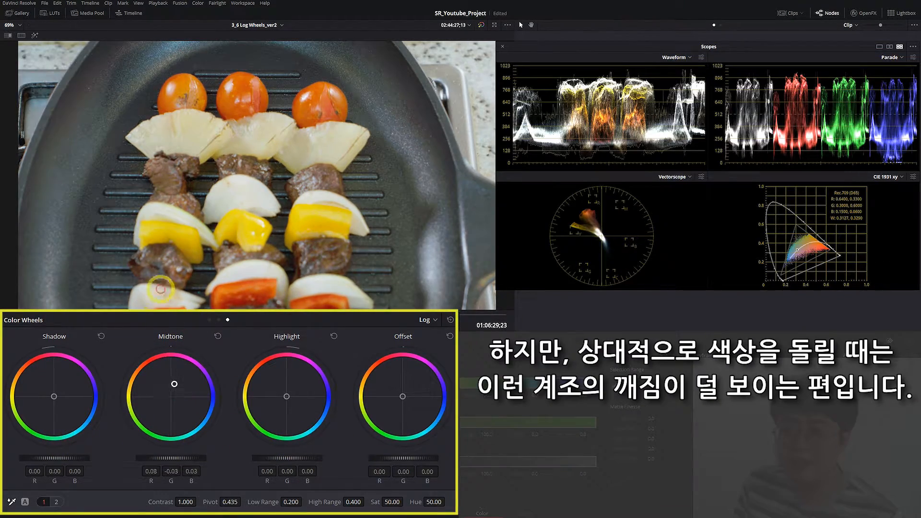
left_click_drag(173, 381, 214, 408)
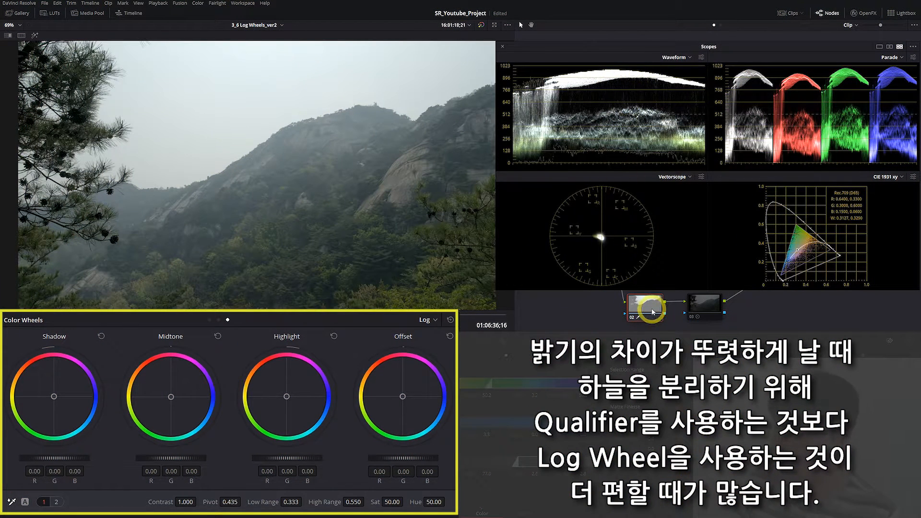
Examine node 02's sky qualifier selection in the Highlight view and compare the mountain shot with nodes enabled and disabled.
key("shift+h")
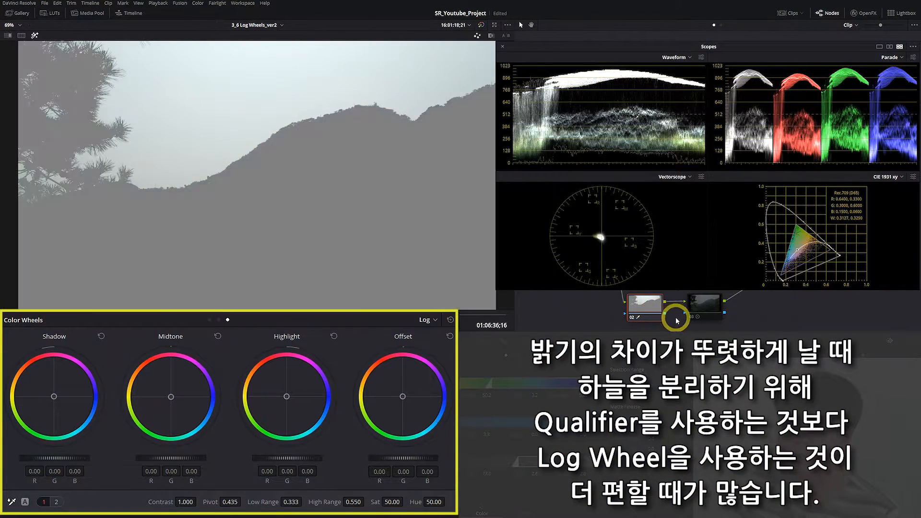
key("shift+h")
left_click(703, 311)
key("ctrl+d")
key("ctrl+d")
key("ctrl+d")
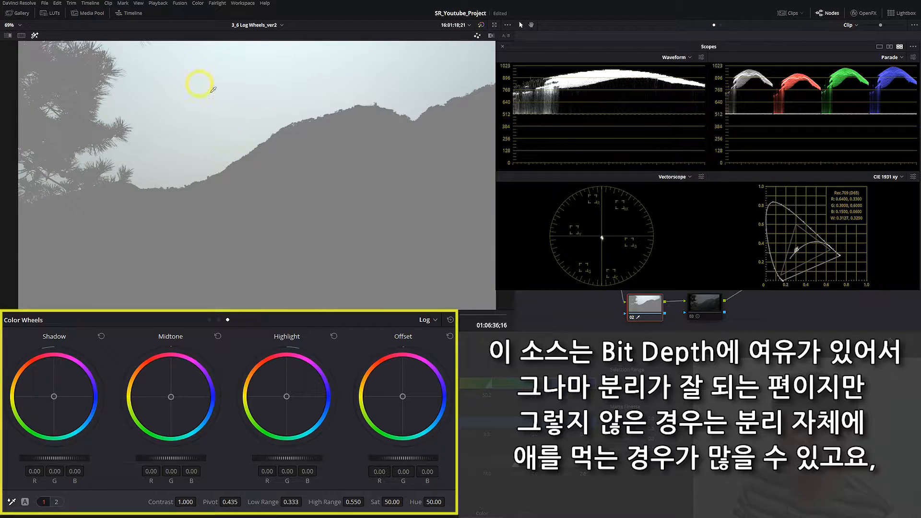
key("shift+h")
key("shift+h")
key("shift+h")
key("shift+h")
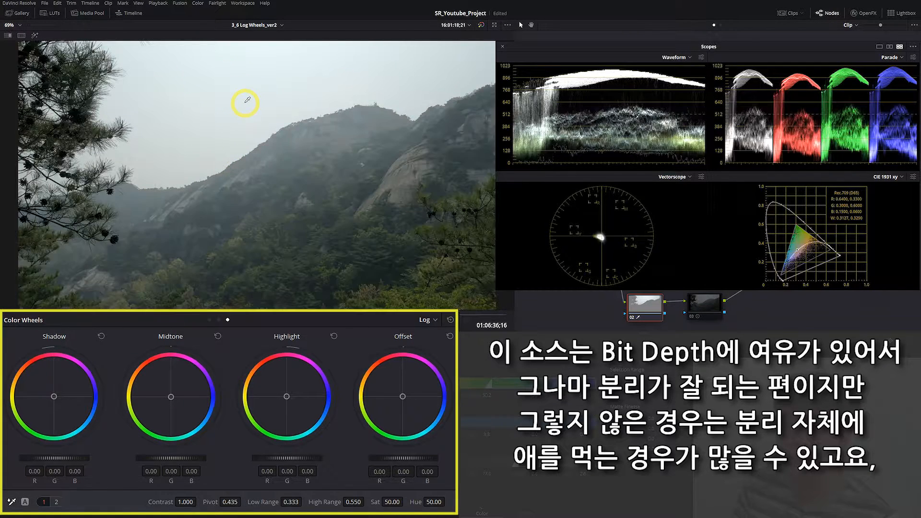
key("shift+h")
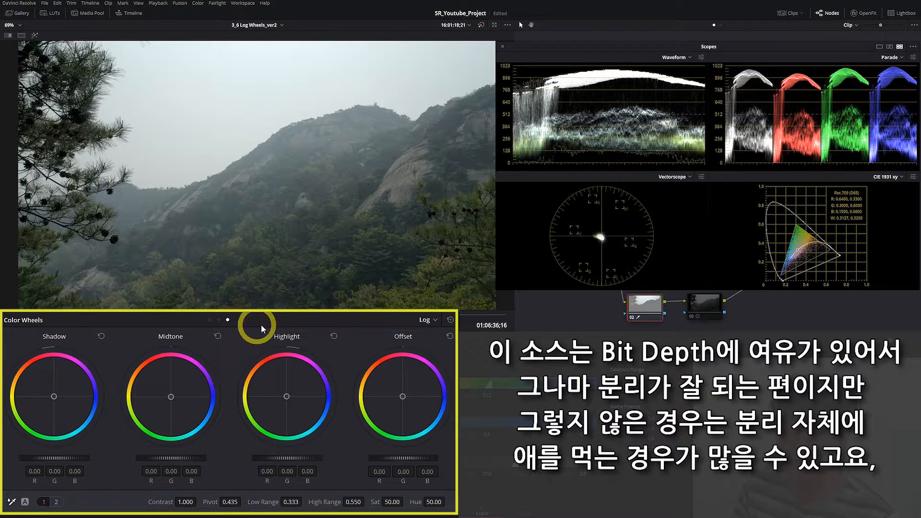
Try tinting the mountain shot's sky with the Primaries Gain colour wheel, and reset the Gain.
left_click(209, 319)
left_click_drag(289, 395, 318, 376)
left_click(334, 337)
Tint the mountain shot's sky by shifting the Log Highlight colour toward blue with High Range at 0.600.
left_click(234, 321)
left_click_drag(287, 396, 323, 401)
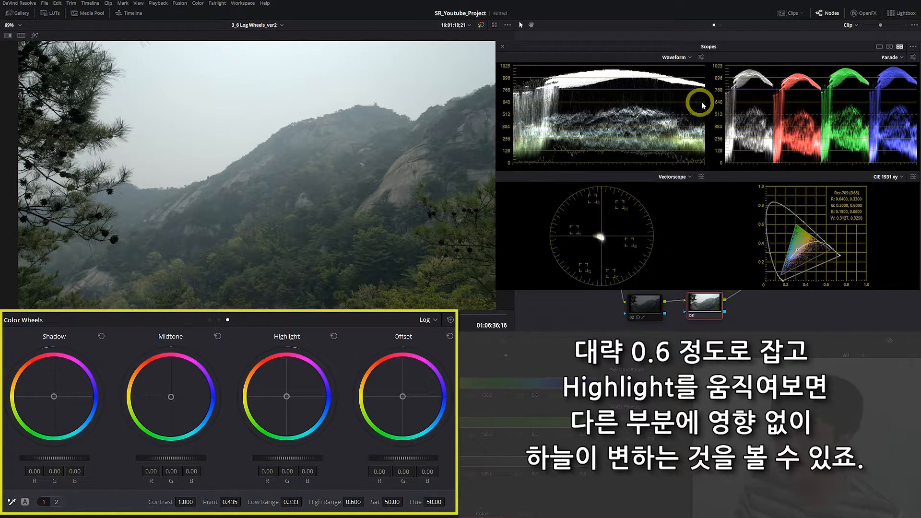
left_click_drag(288, 395, 319, 422)
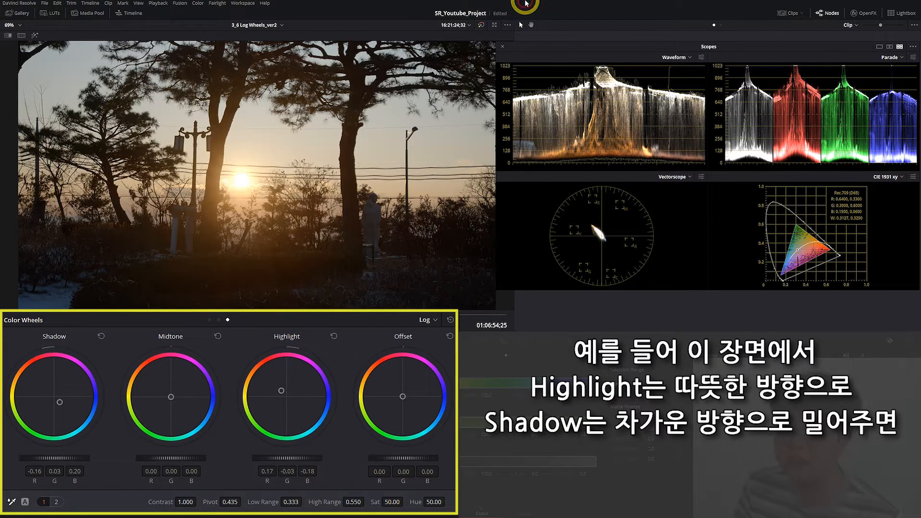
Compare the sunset trees shot and the wine glass shot with and without their colour tints.
key("ctrl+d")
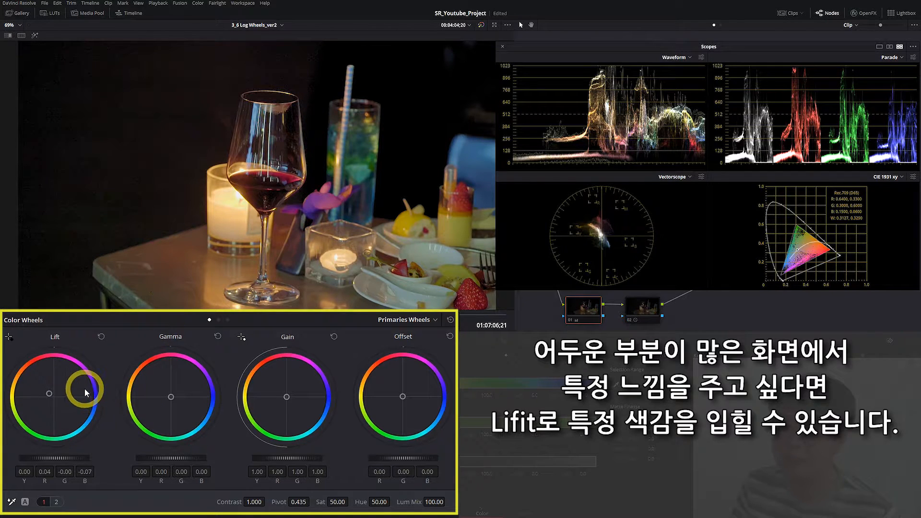
left_click(573, 318)
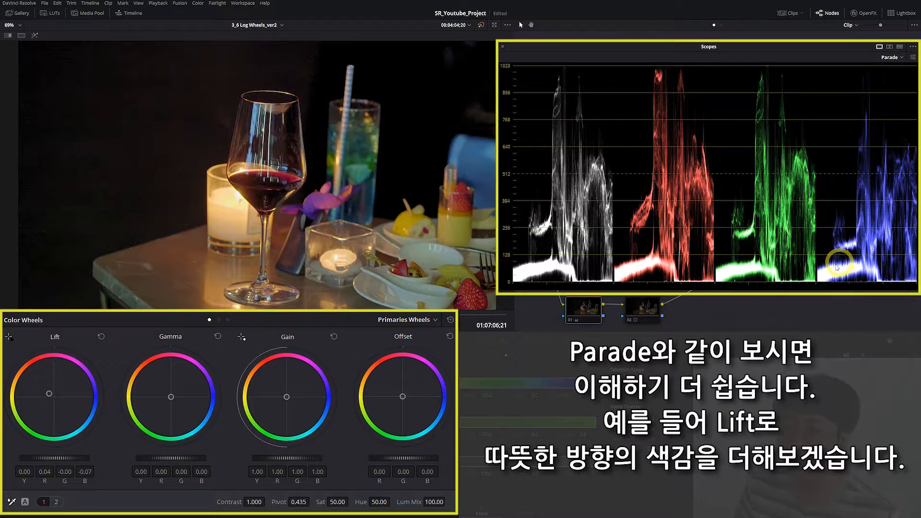
key("shift+d")
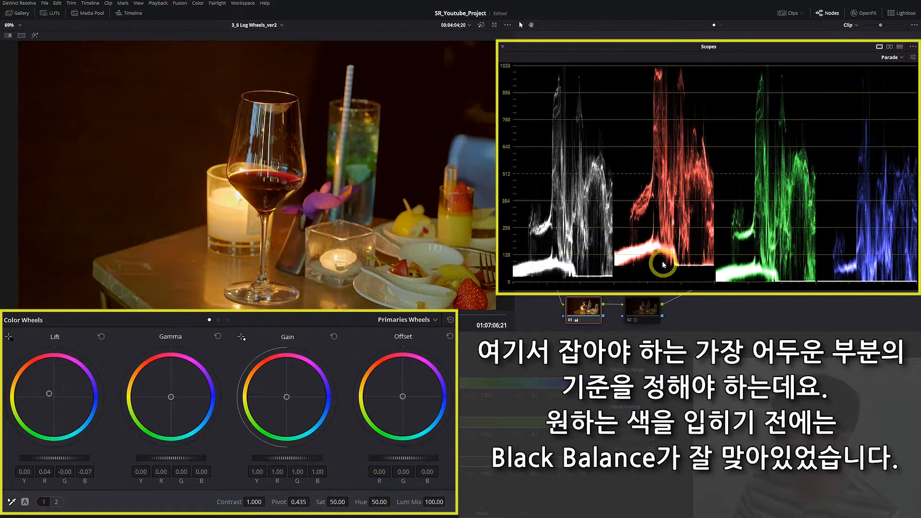
key("ctrl+d")
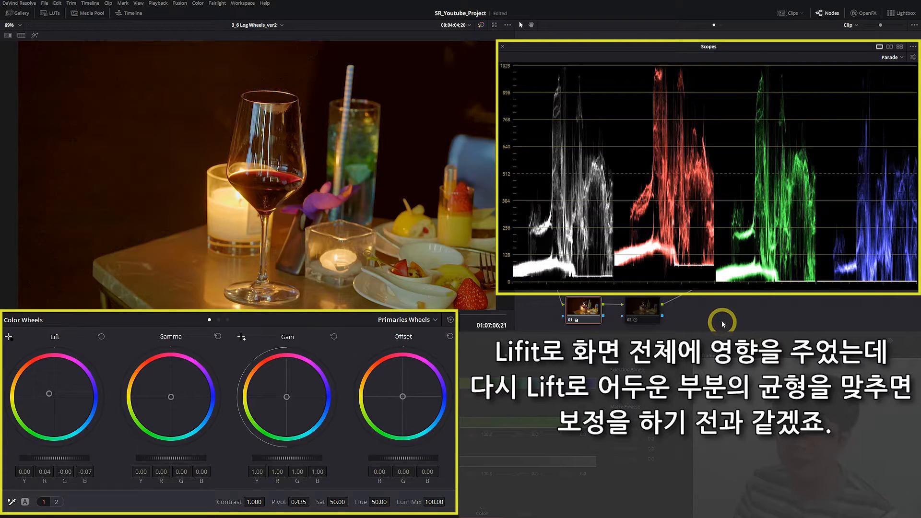
Try shifting the wine glass shot's Gamma and Gain colour balance, resetting each wheel.
left_click_drag(171, 398, 202, 393)
left_click(218, 338)
mouse_move(283, 400)
left_mouse_down()
mouse_move(308, 452)
mouse_move(304, 427)
mouse_move(310, 437)
mouse_move(282, 417)
left_mouse_up()
left_click(334, 337)
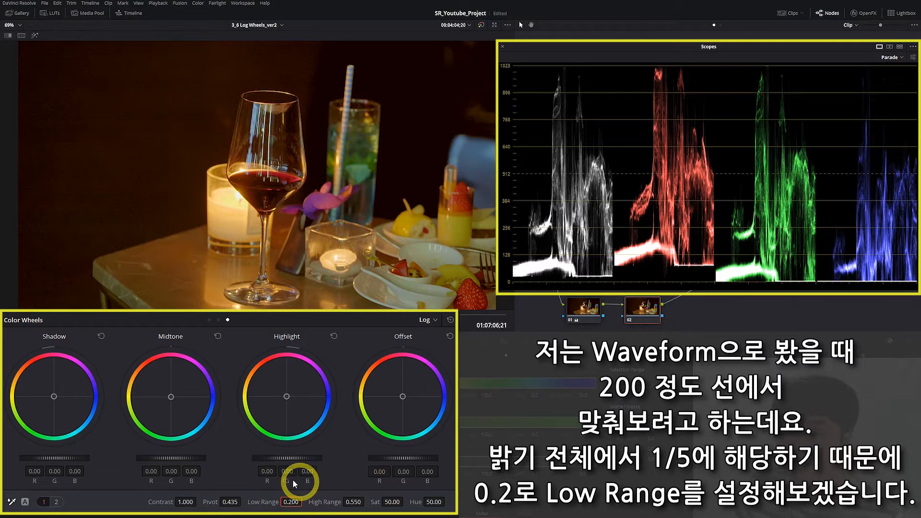
Try raising the Shadow brightness to 0.36 on node 02 of the wine glass shot, and reset it.
left_click_drag(89, 461, 42, 458)
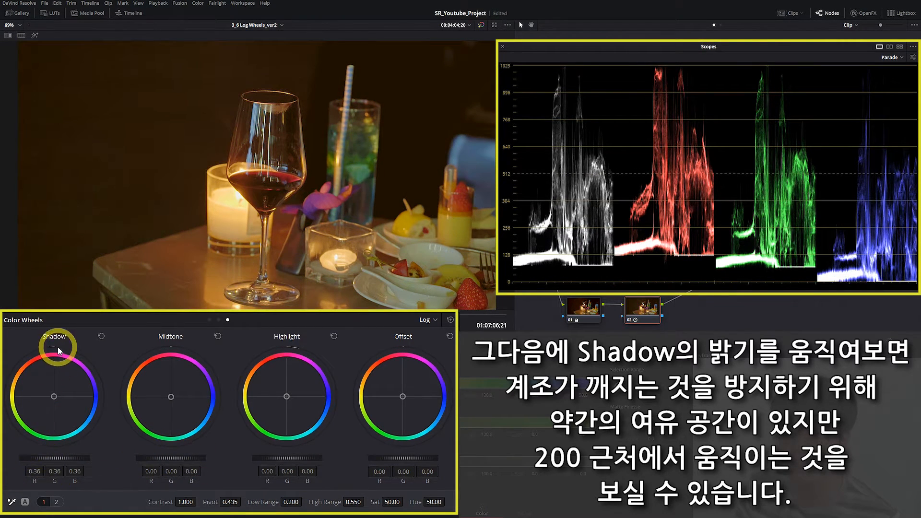
left_click(102, 336)
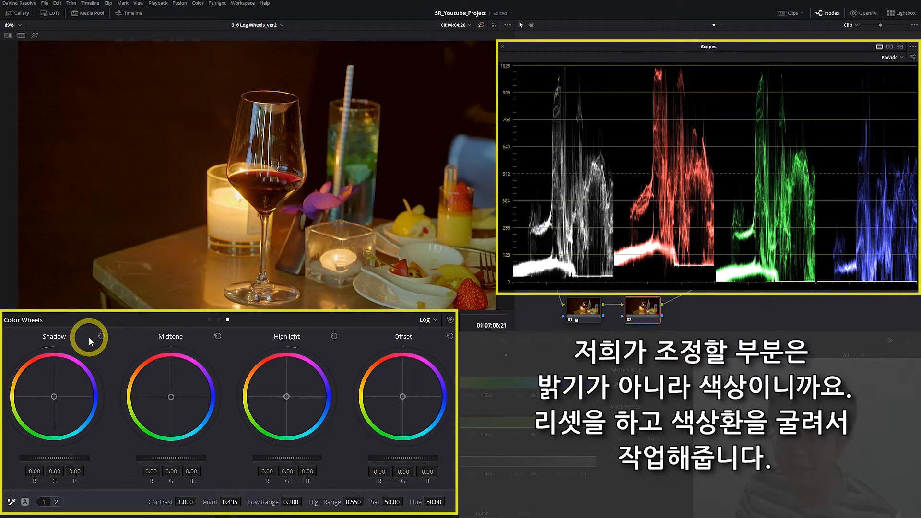
Neutralize the wine glass shot's blacks by setting Shadow to R -0.26, G 0.03, B 0.40 with Low Range 0.200, and compare the grade.
left_click_drag(49, 396, 109, 444)
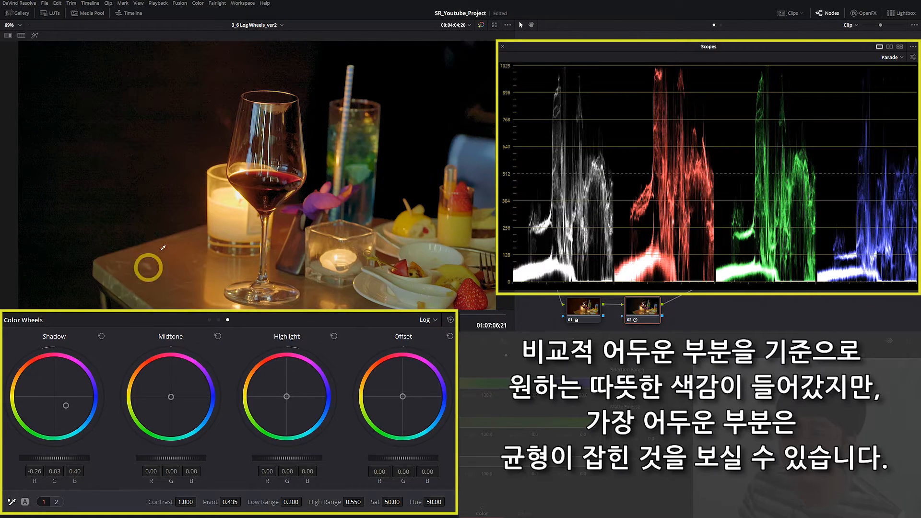
key("shift+d")
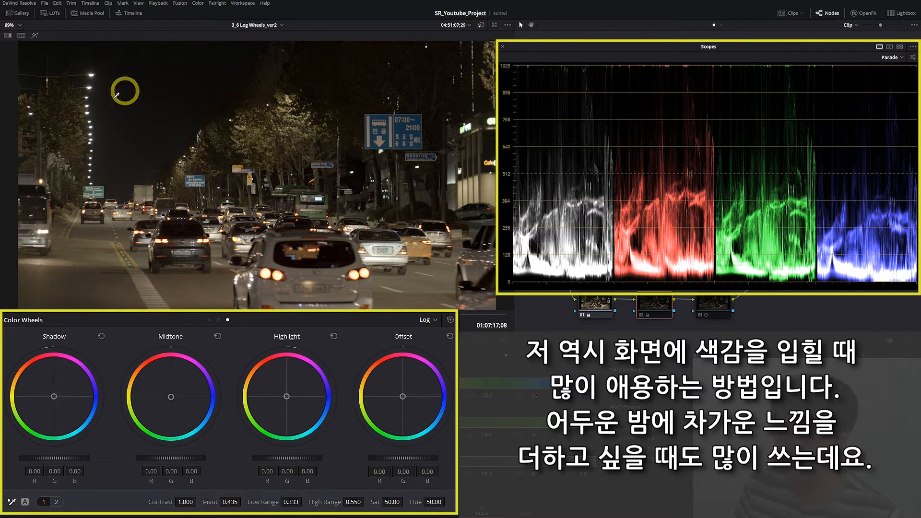
Compare the night traffic shot with node 02's cool tint and node 03's Shadow balancing enabled and disabled.
key("ctrl+d")
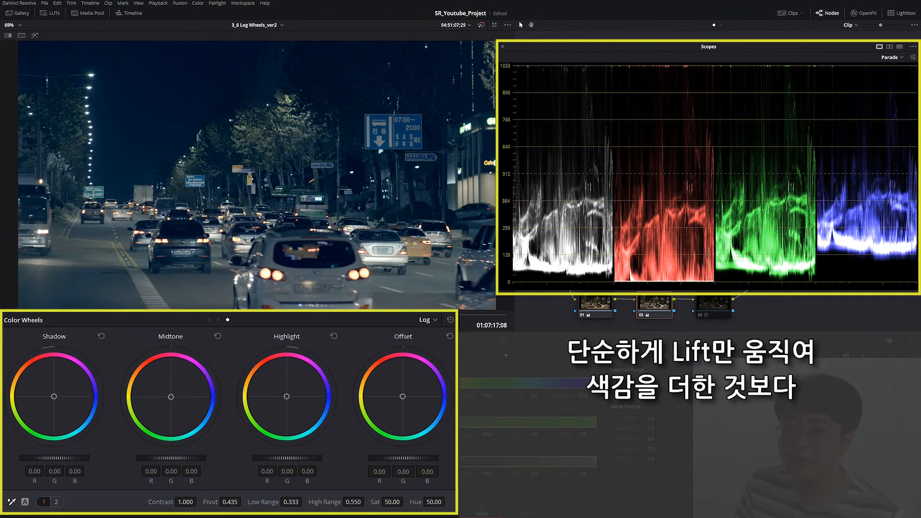
left_click(715, 309)
key("ctrl+d")
key("ctrl+d")
key("ctrl+d")
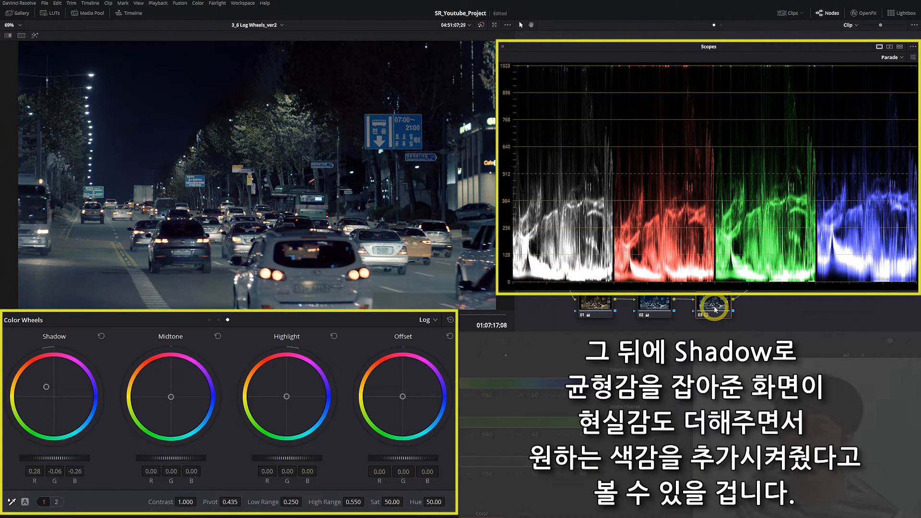